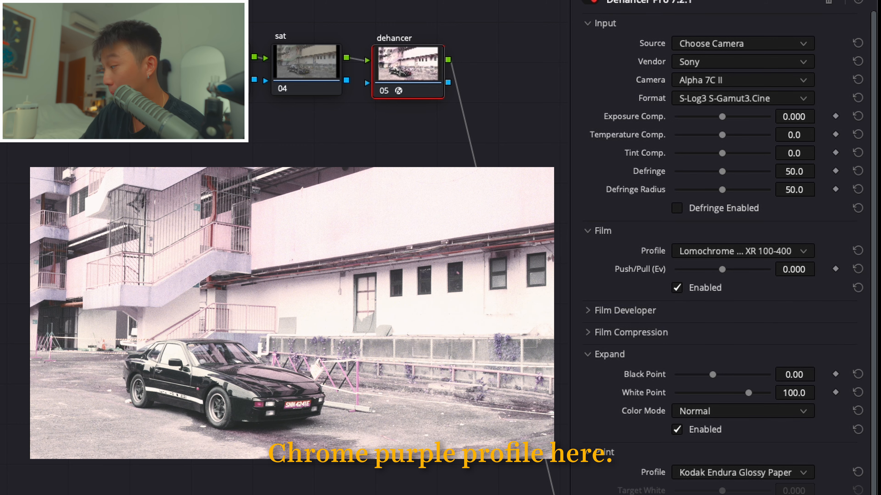
- Compare the Kodak Vision3 200T, 250D and 50D film profiles and settle on Kodak Vision3 250D
left_click(694, 251)
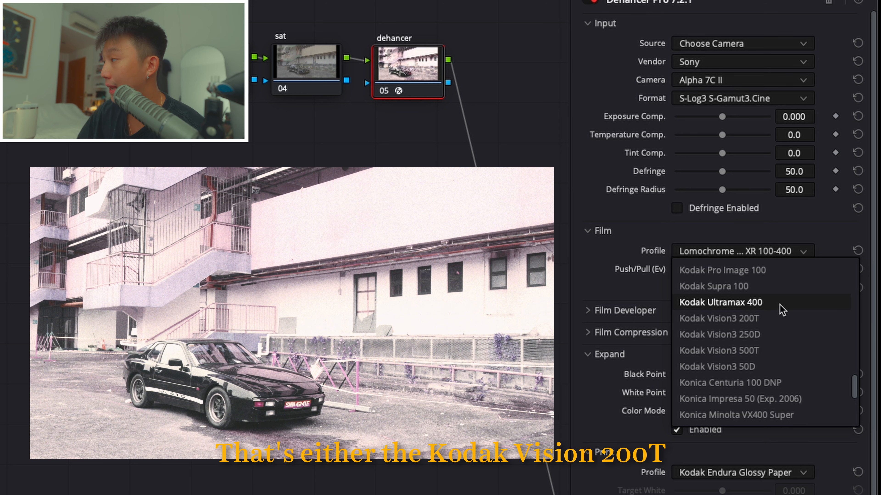
left_click(728, 322)
left_click(787, 248)
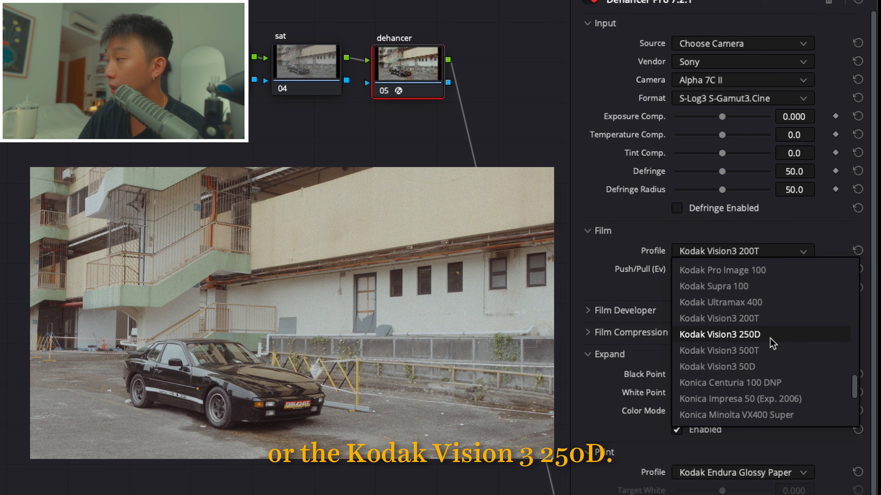
left_click(769, 335)
left_click(787, 251)
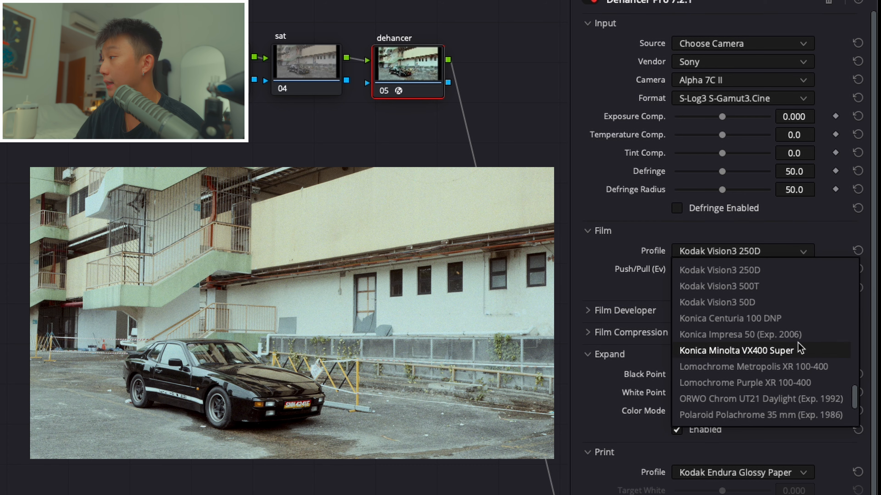
left_click(773, 303)
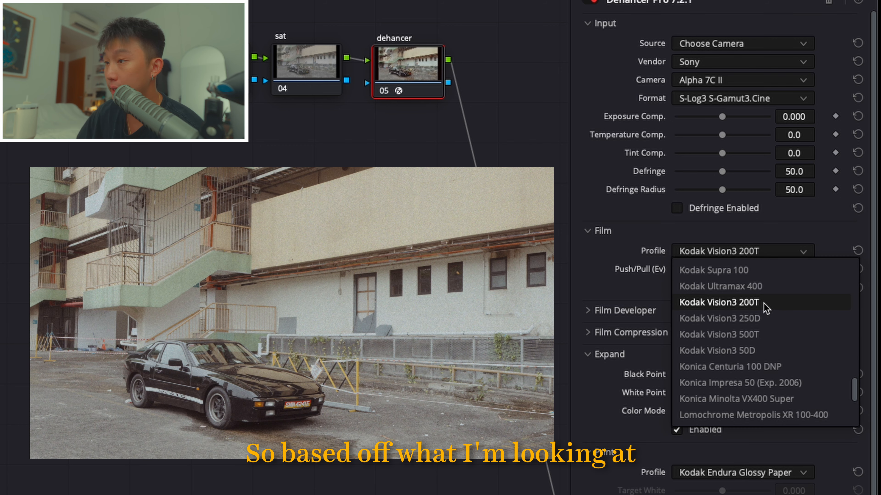
scroll(764, 305, "up", 2)
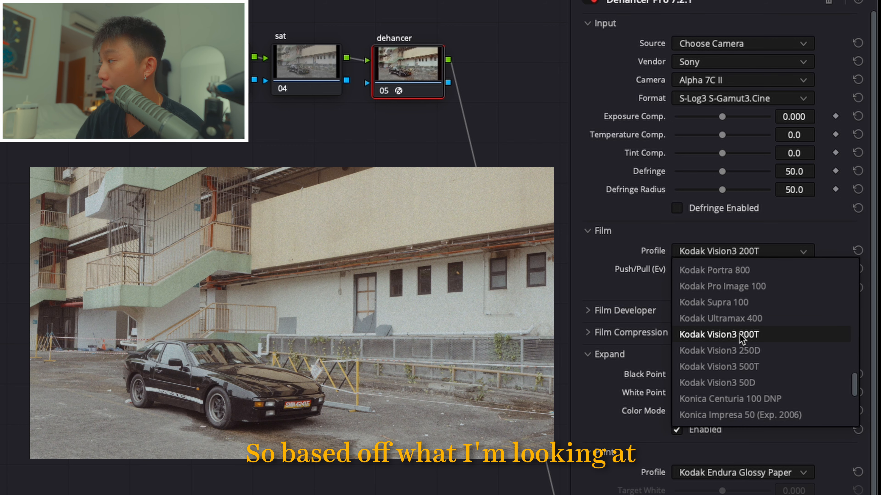
left_click(740, 347)
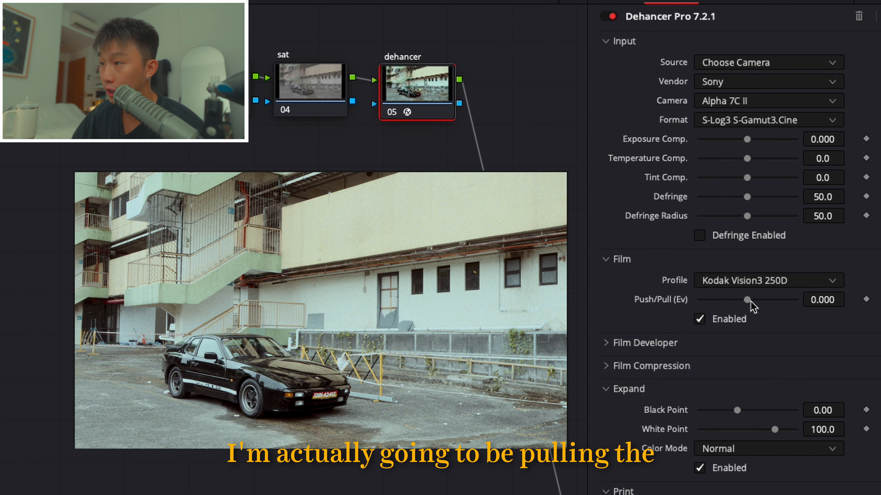
- Set the film Push/Pull to -2.000, the input Exposure Comp. to 0.013 and Temperature Comp. to 42.0
left_click_drag(724, 269, 674, 272)
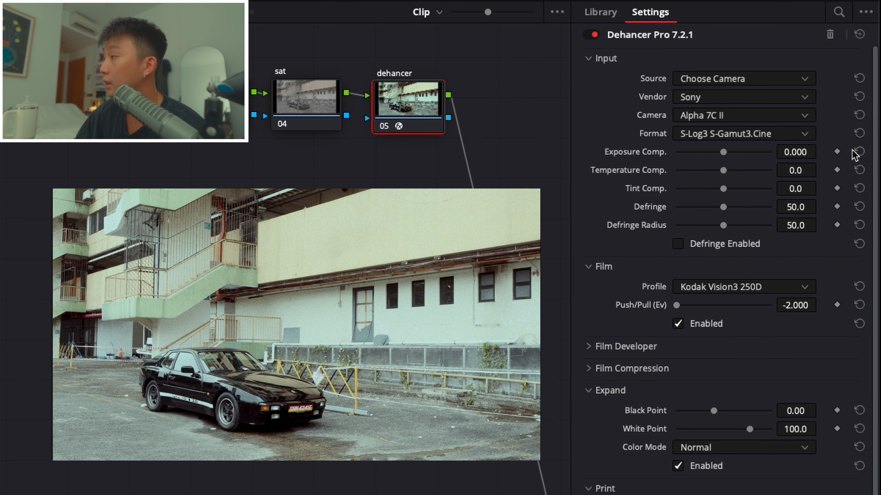
left_click_drag(794, 152, 824, 151)
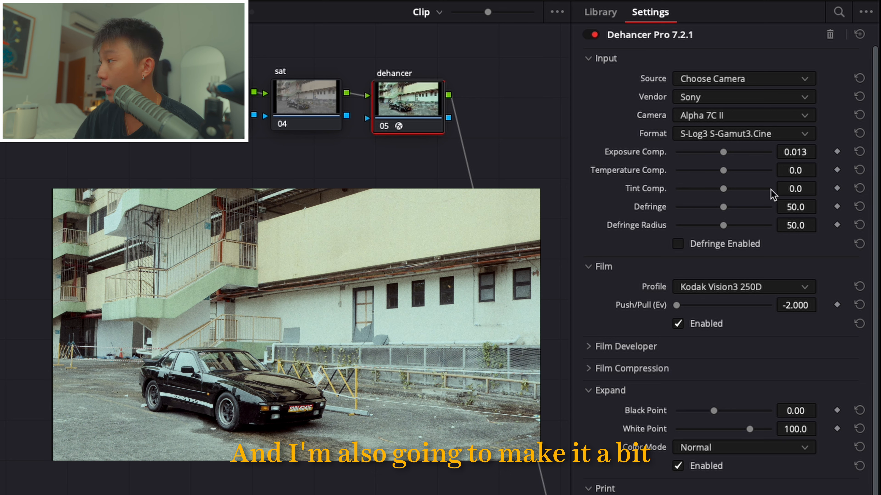
left_click_drag(799, 170, 821, 169)
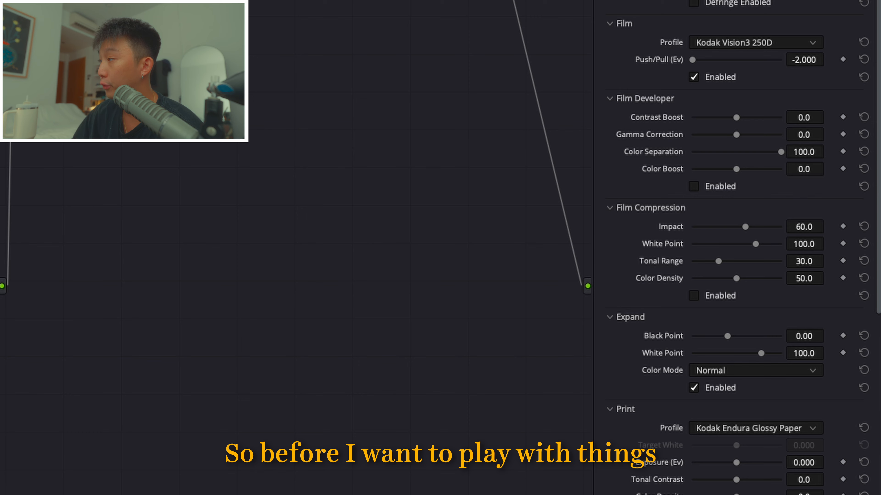
left_click(623, 22)
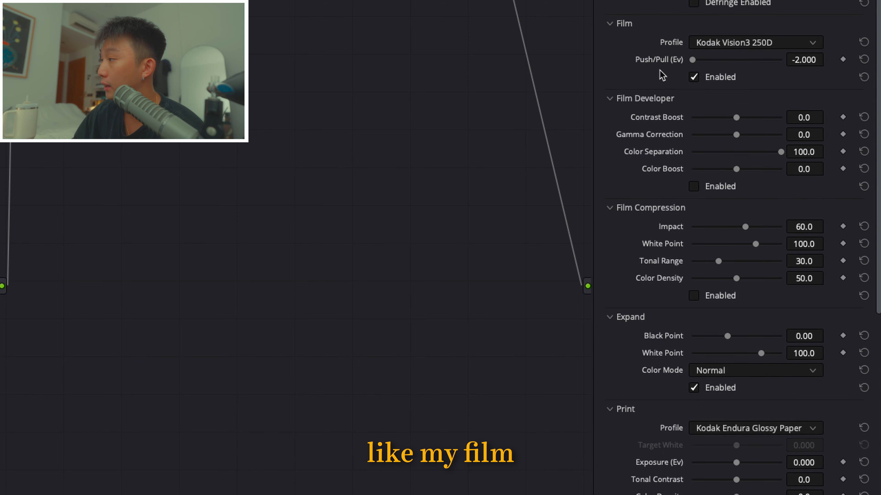
left_click(629, 99)
left_click(630, 99)
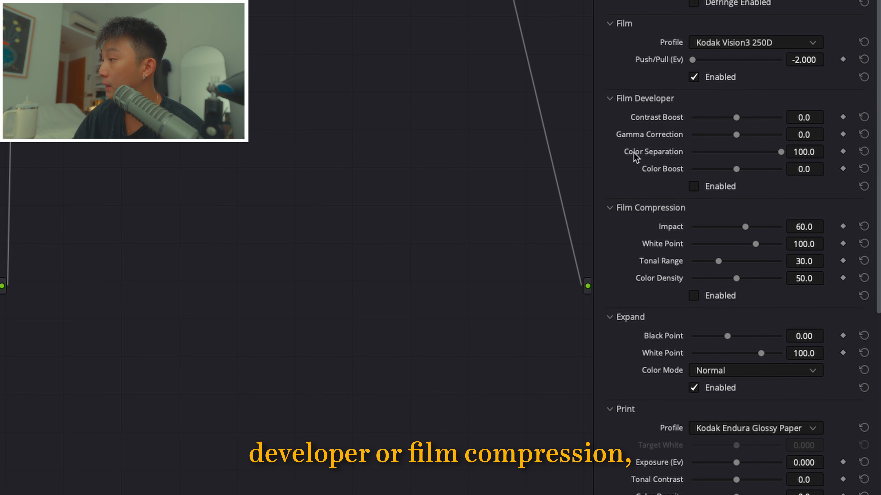
left_click(637, 208)
left_click(637, 208)
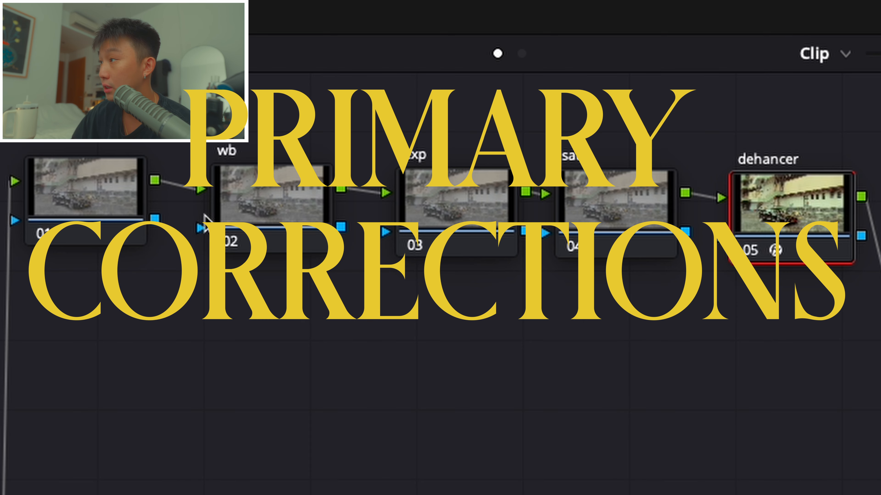
- On the wb node, shift the Offset color balance toward warm orange-red to about 25.83, 24.44, 23.37
left_click(239, 204)
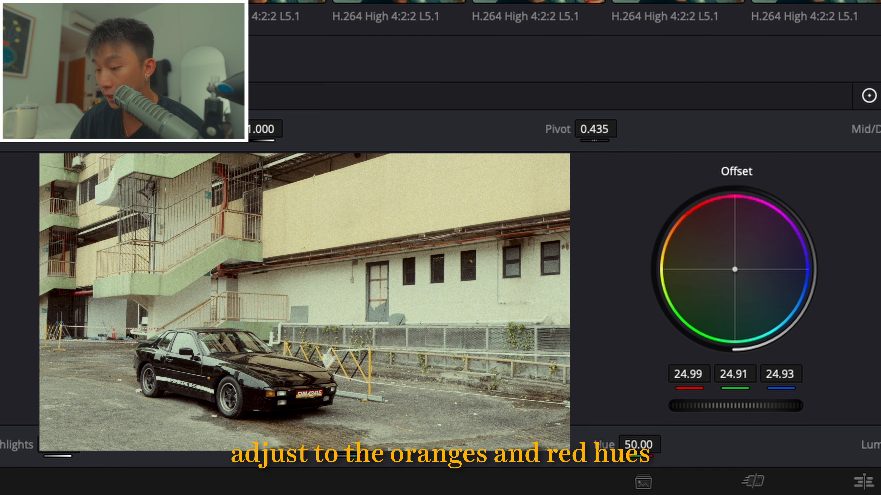
left_click_drag(735, 269, 732, 268)
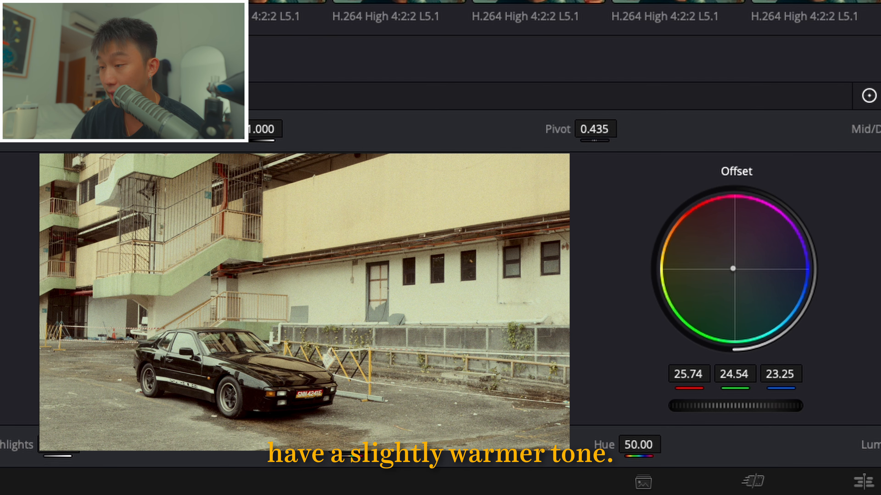
left_click_drag(733, 269, 734, 270)
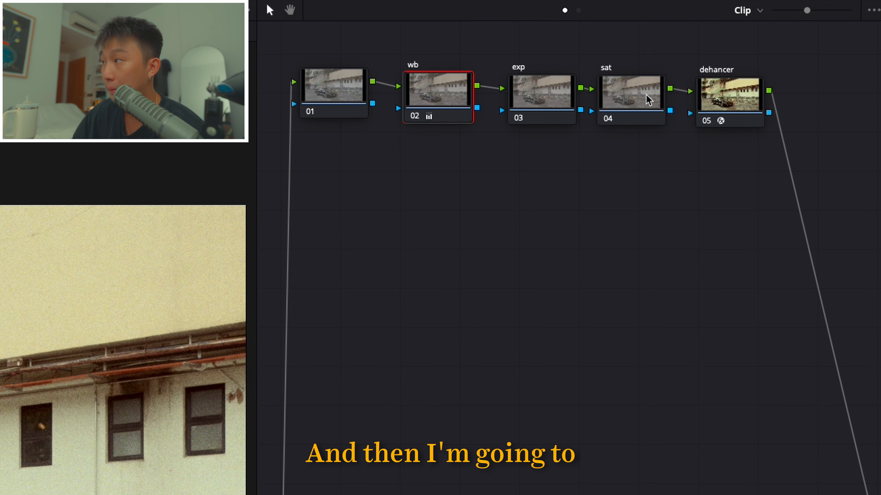
- Try different saturation levels on the sat node and set its Saturation to 100.00
left_click(642, 98)
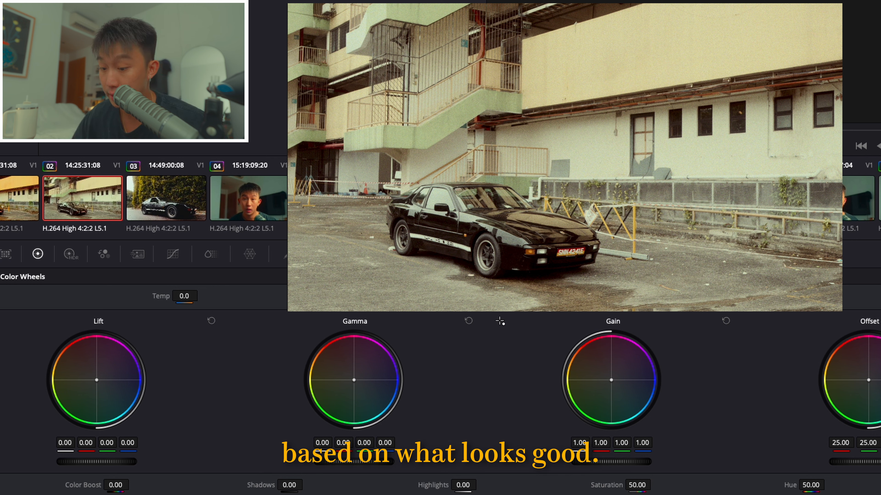
left_click_drag(632, 487, 654, 484)
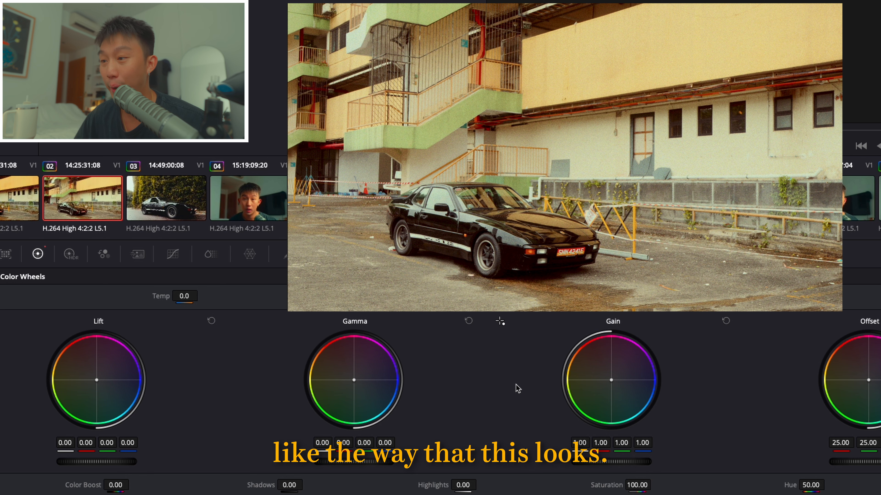
left_click_drag(646, 484, 622, 484)
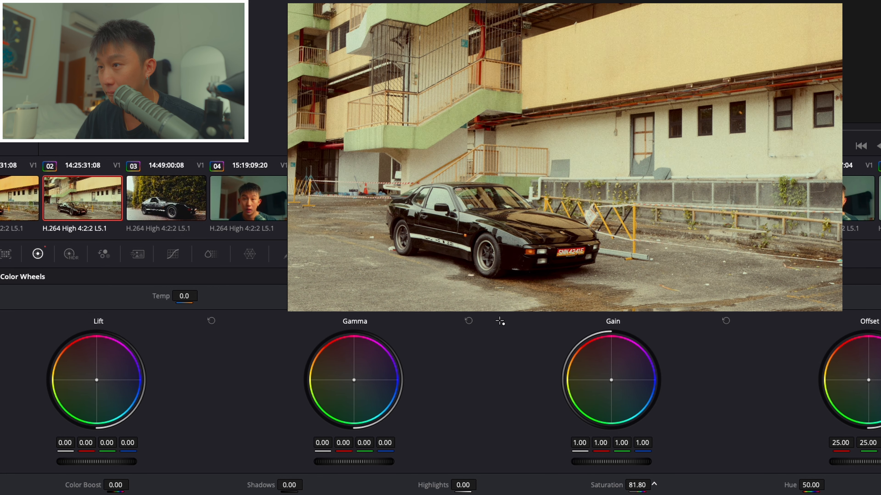
left_click_drag(637, 484, 657, 484)
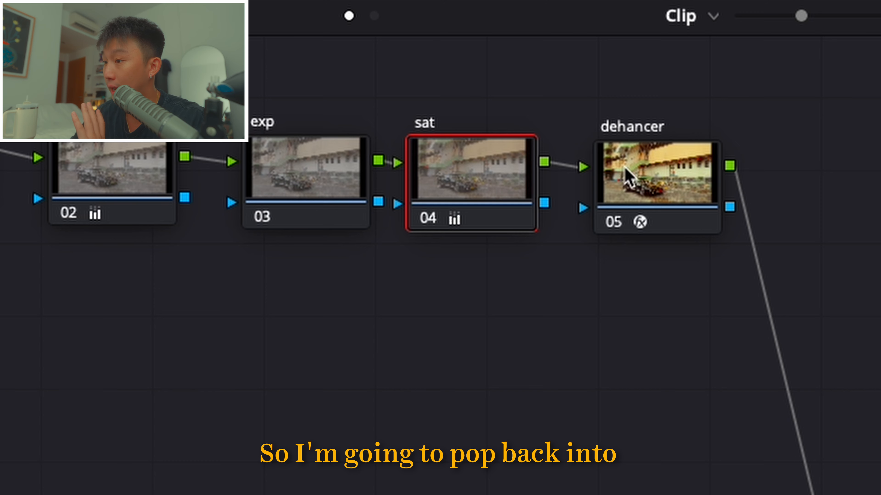
- In the dehancer node's Film Developer settings, set Contrast Boost to 10.0 and Color Boost to 5.1
left_click(628, 177)
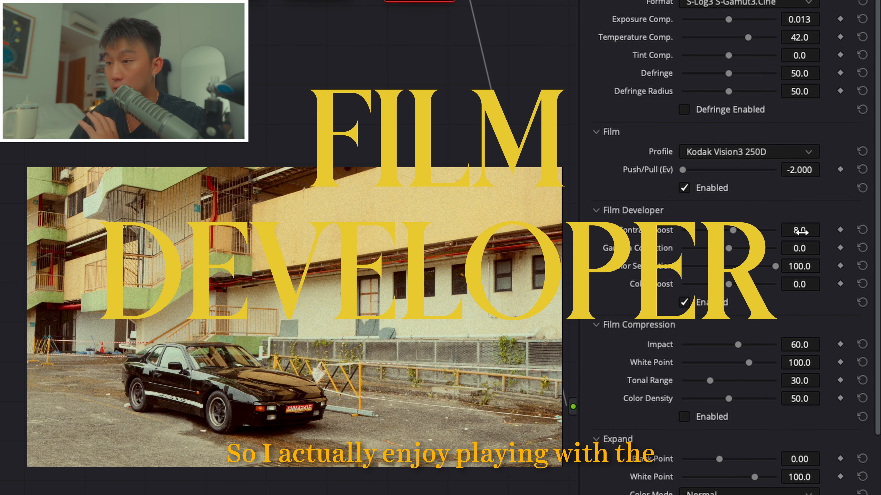
left_click_drag(800, 224, 800, 224)
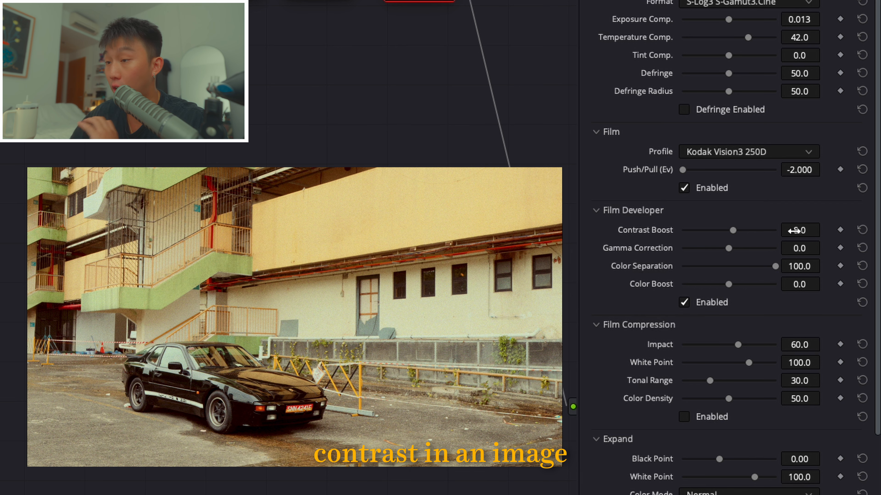
left_click_drag(799, 229, 809, 229)
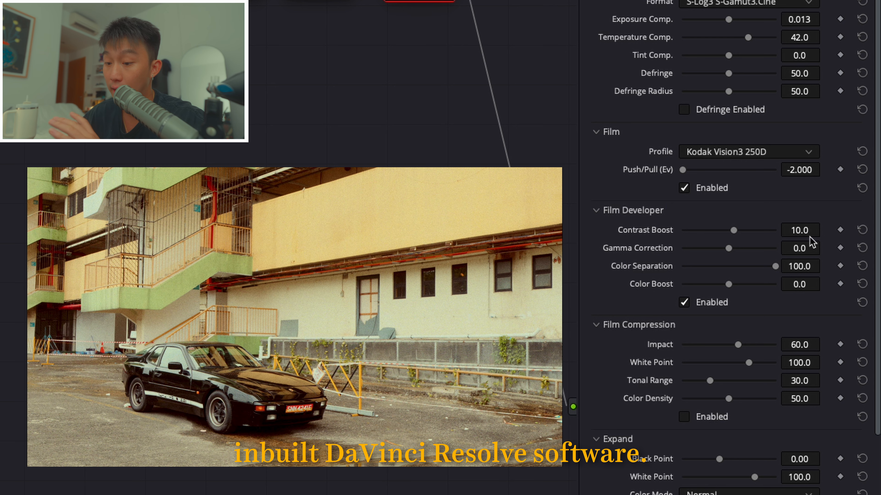
mouse_move(805, 284)
left_mouse_down()
mouse_move(824, 283)
mouse_move(789, 284)
left_mouse_up()
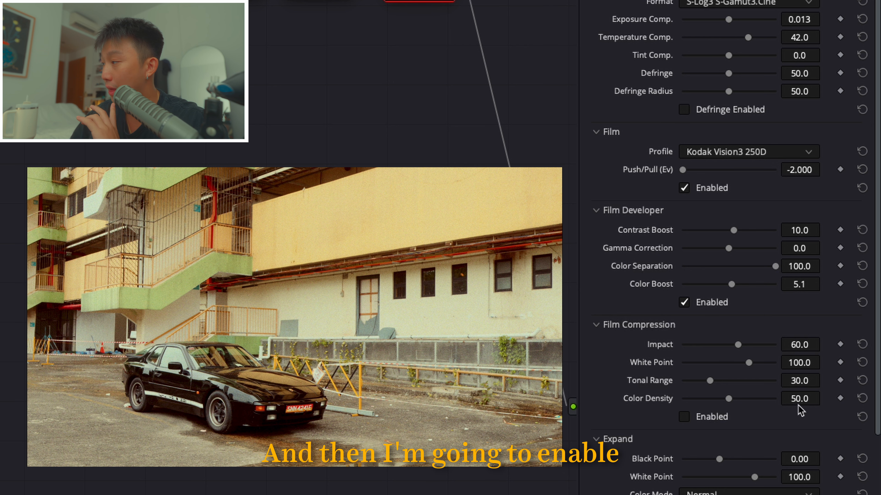
- Compare the image with Film Compression on and off, leave it enabled and set its Color Density to 60.0
left_click(703, 419)
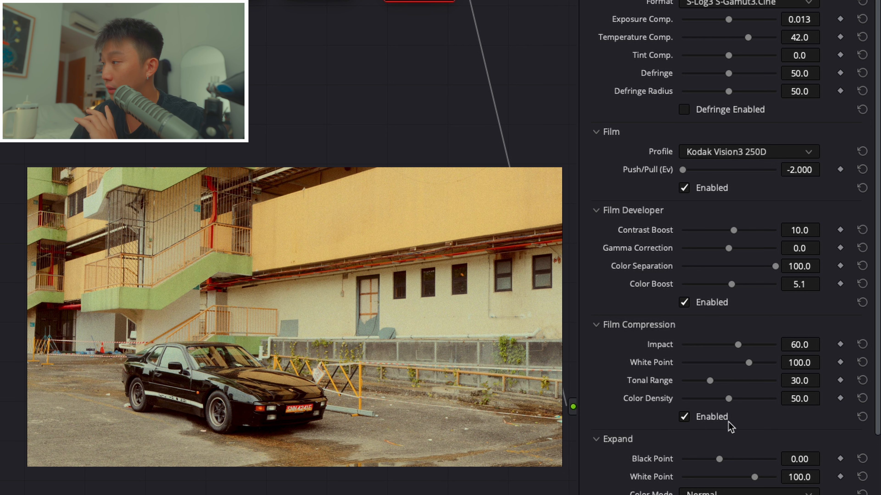
left_click(684, 417)
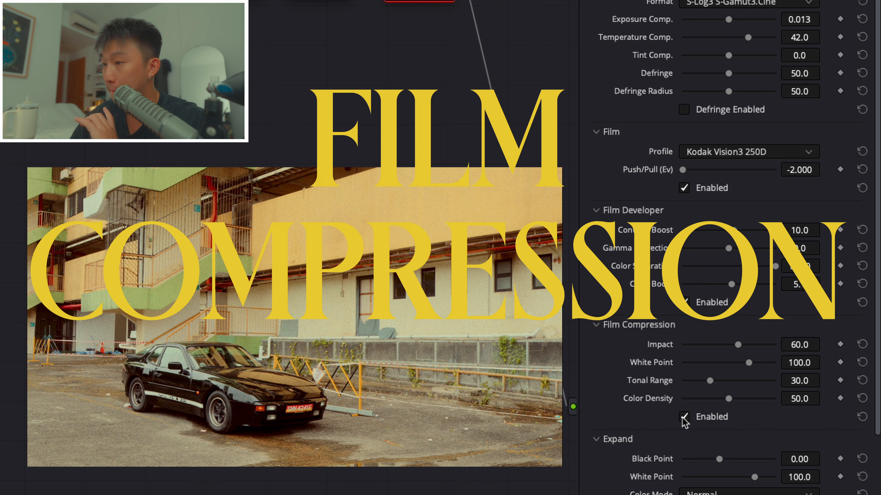
left_click(684, 418)
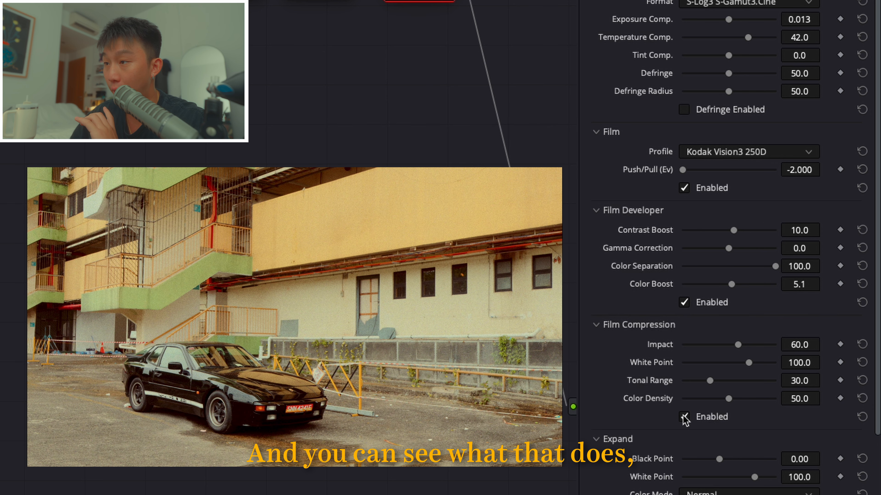
left_click(684, 418)
left_click(684, 417)
left_click(684, 418)
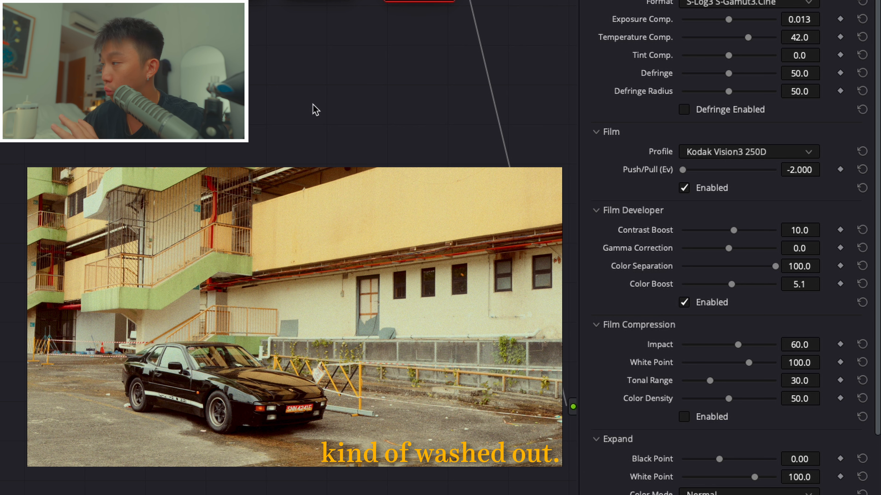
left_click(708, 417)
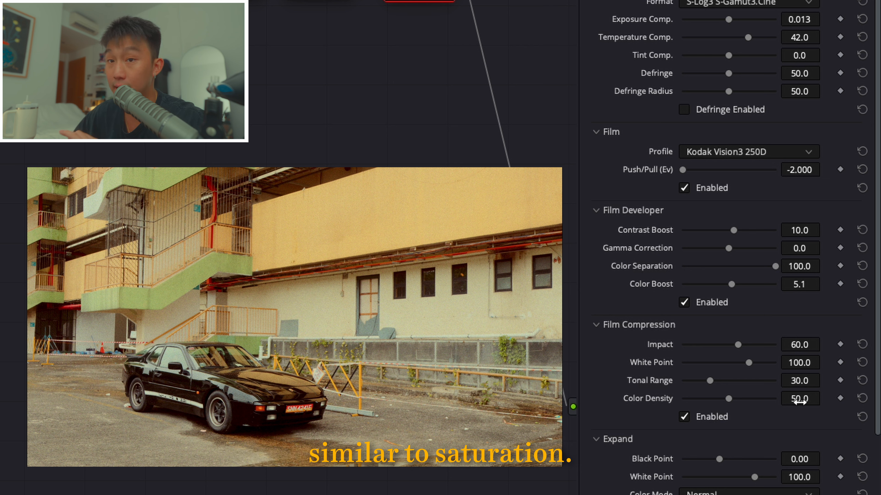
mouse_move(818, 399)
left_mouse_down()
mouse_move(842, 398)
mouse_move(793, 402)
left_mouse_up()
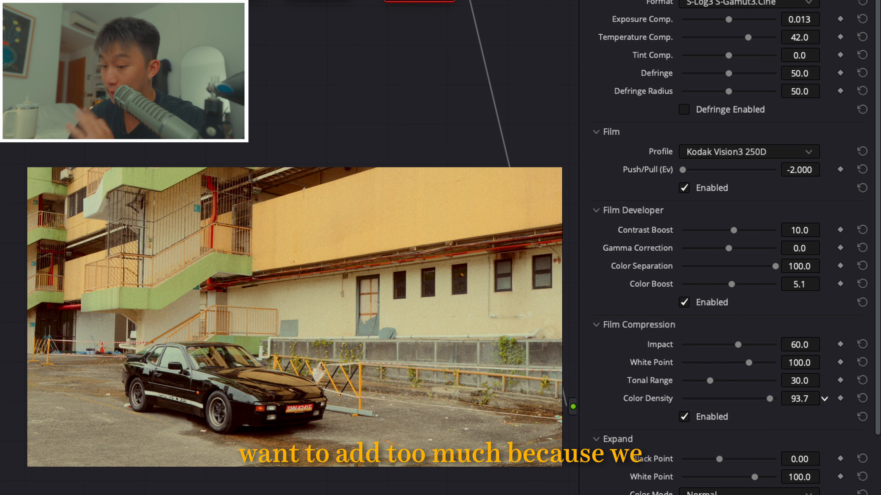
left_click_drag(793, 402, 743, 402)
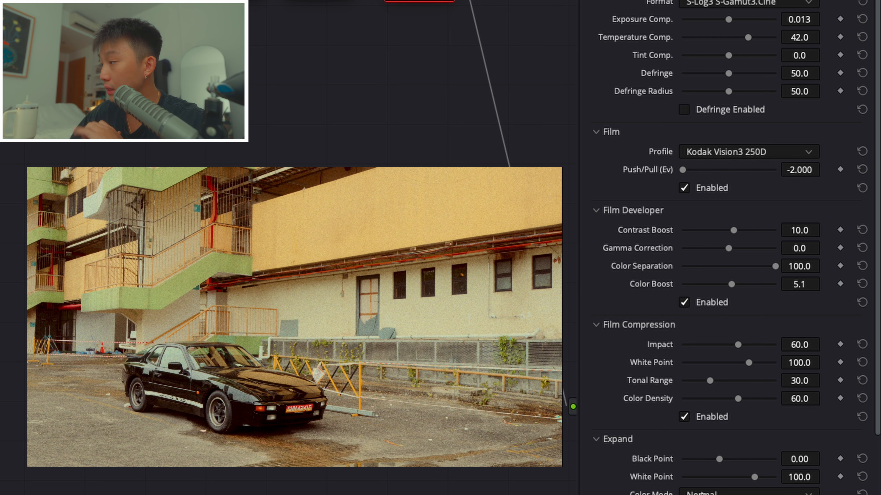
- Try higher Black Point values in the Expand settings, reset it, and set it to 0.88
scroll(697, 489, "down", 3)
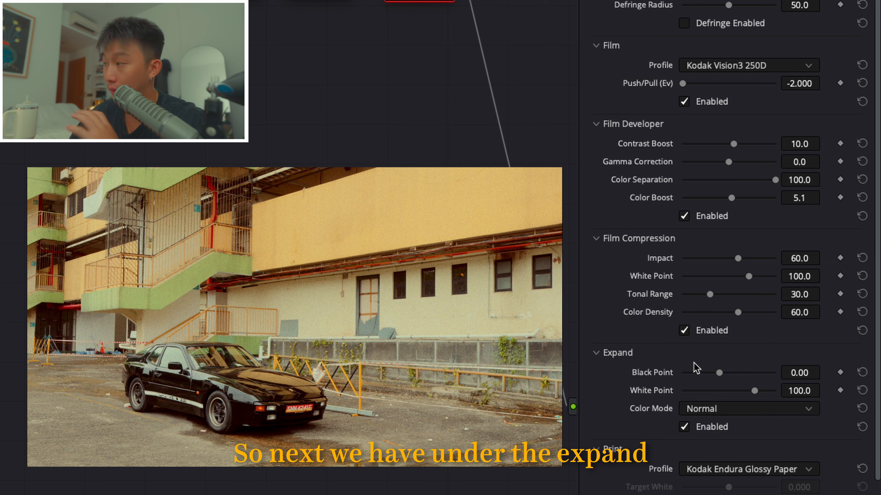
left_click_drag(805, 373, 824, 372)
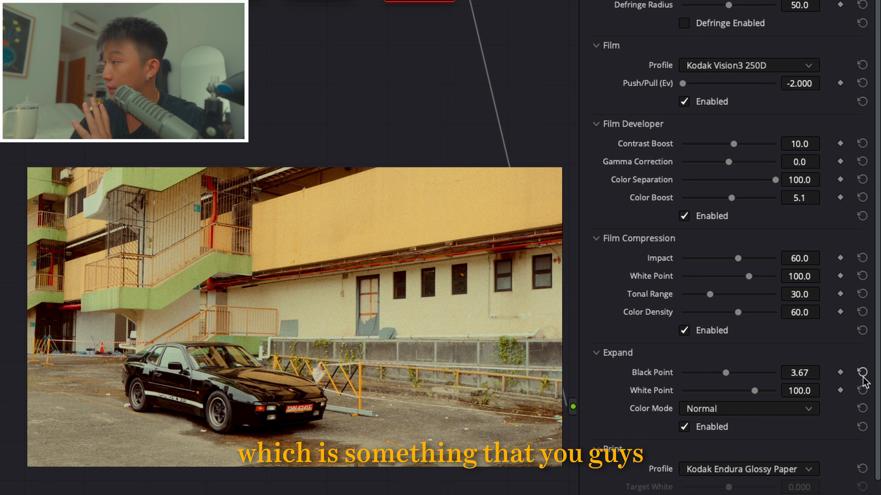
left_click_drag(794, 374, 825, 372)
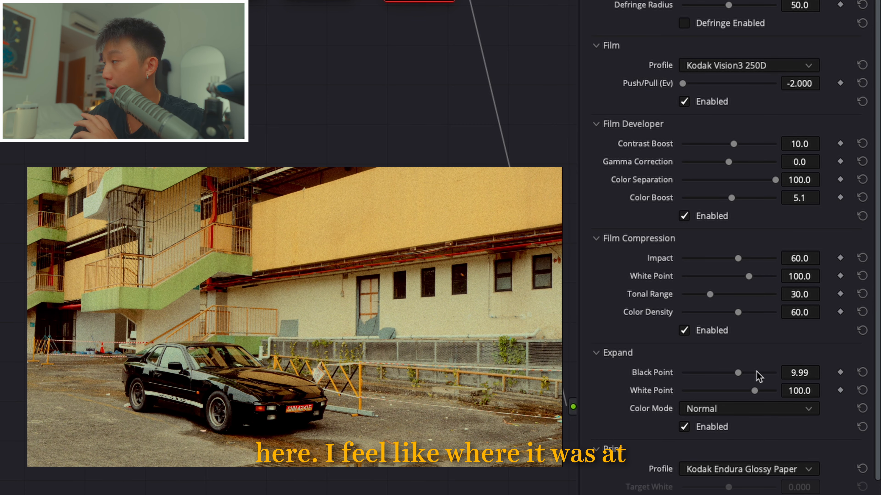
left_click(862, 372)
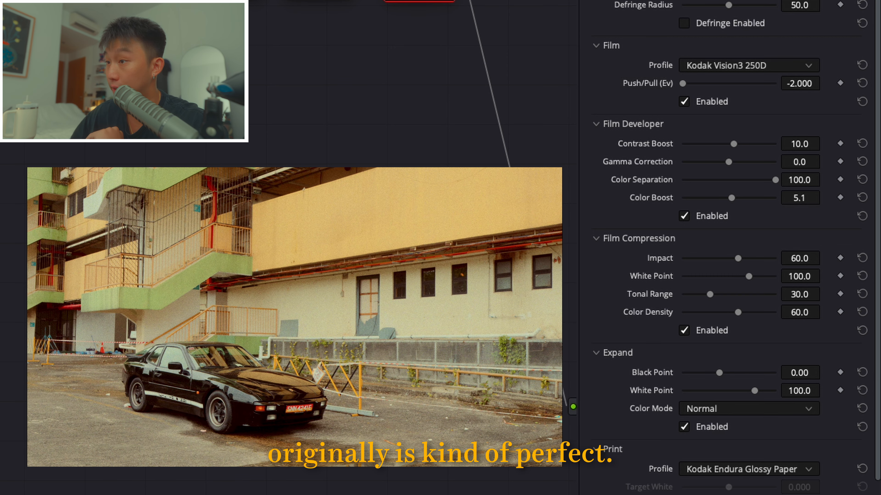
left_click_drag(812, 373, 830, 371)
scroll(810, 291, "down", 5)
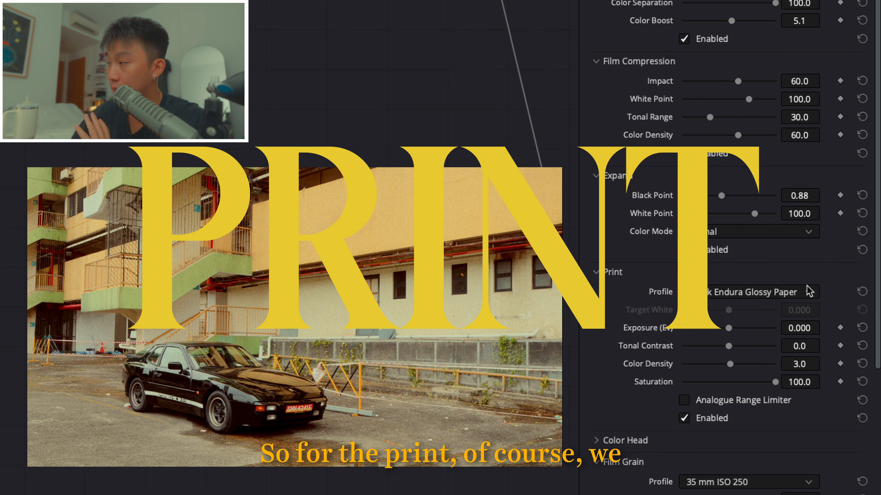
- Compare the Print profiles Linear, Cineon Film Log, Fujifilm 3513 Print film and Kodak 2383 Print Film, and return to Kodak Endura Glossy Paper
left_click(767, 291)
left_click(738, 310)
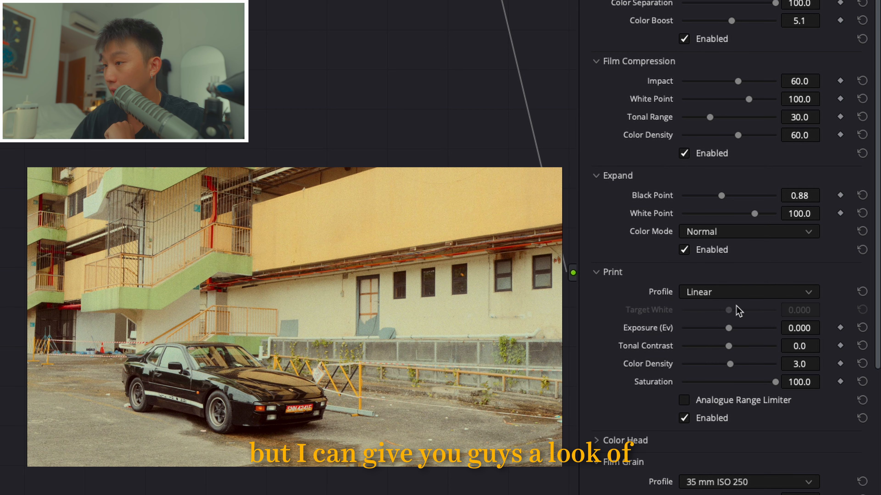
left_click(709, 295)
left_click(720, 326)
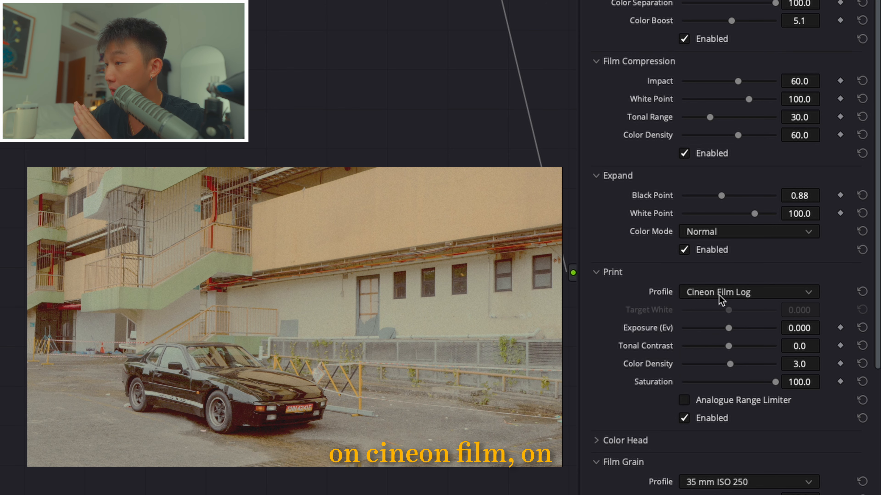
left_click(718, 295)
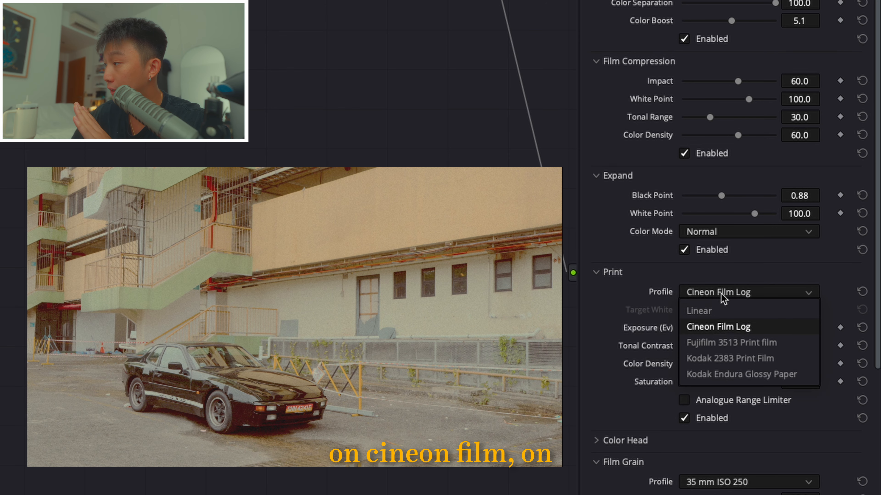
left_click(741, 343)
left_click(716, 294)
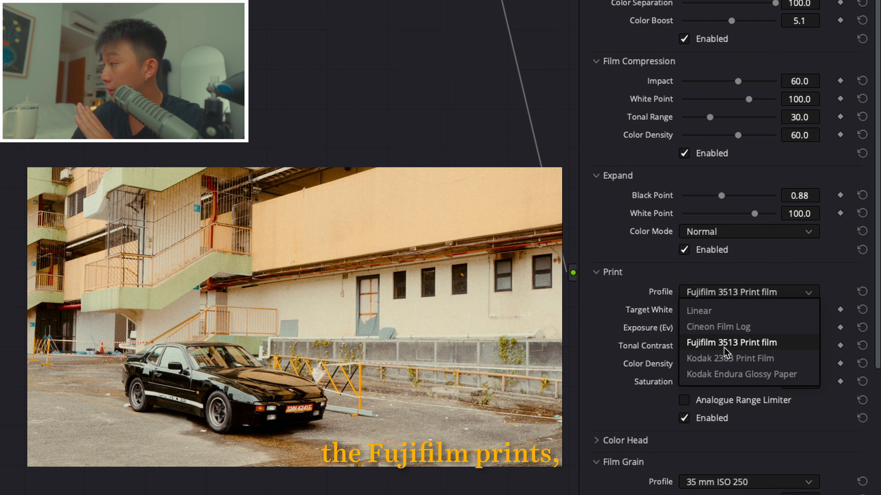
left_click(734, 360)
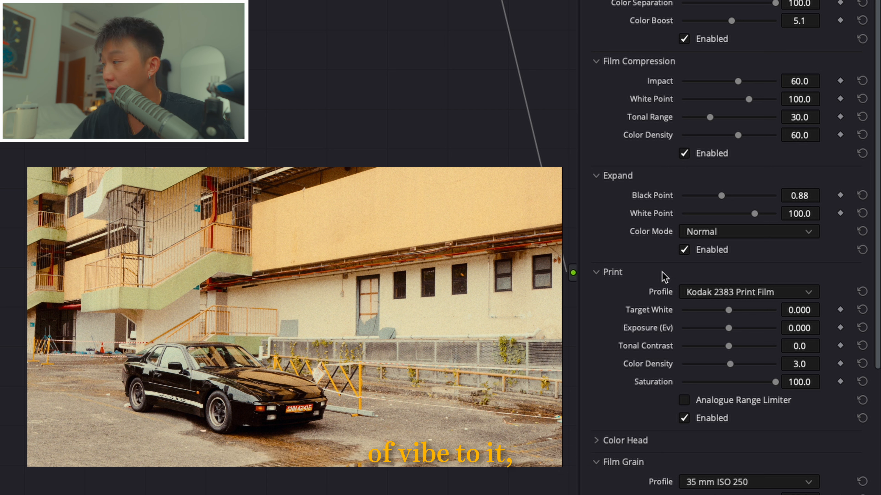
left_click(709, 296)
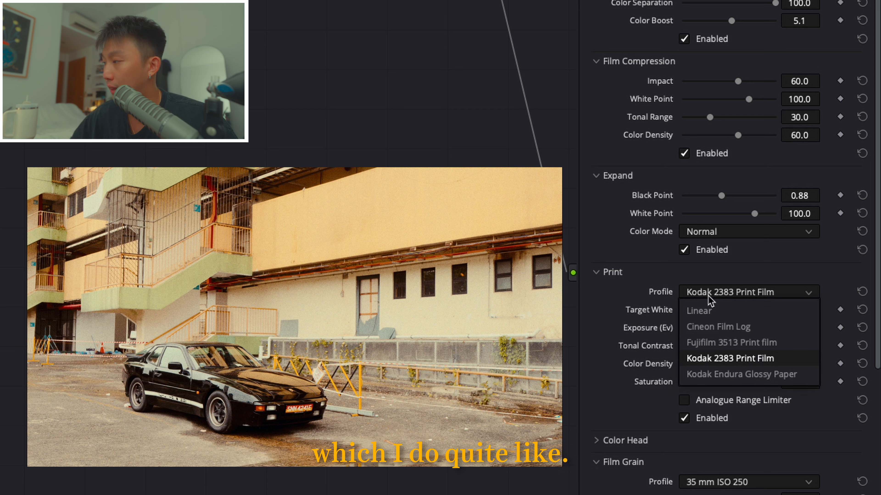
left_click(740, 374)
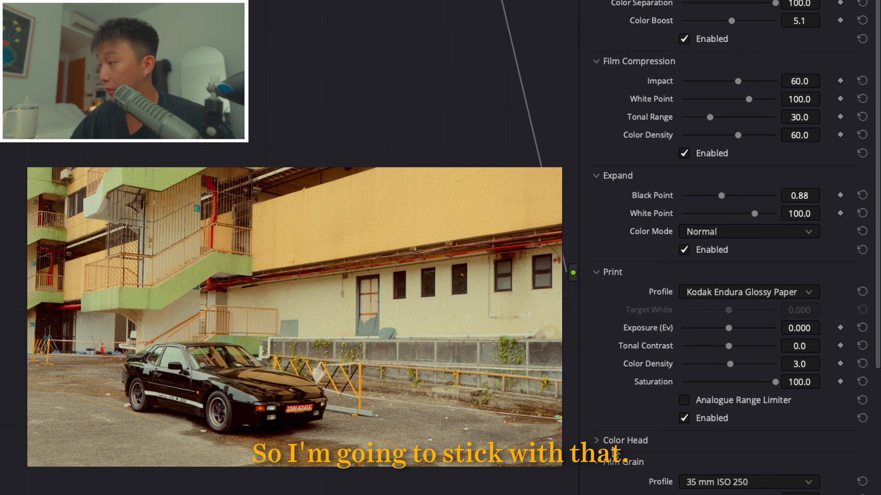
- Try a Yellow - Blue tint of 2.7 with Color Head enabled, and reset the tint
left_click(619, 441)
scroll(643, 293, "down", 5)
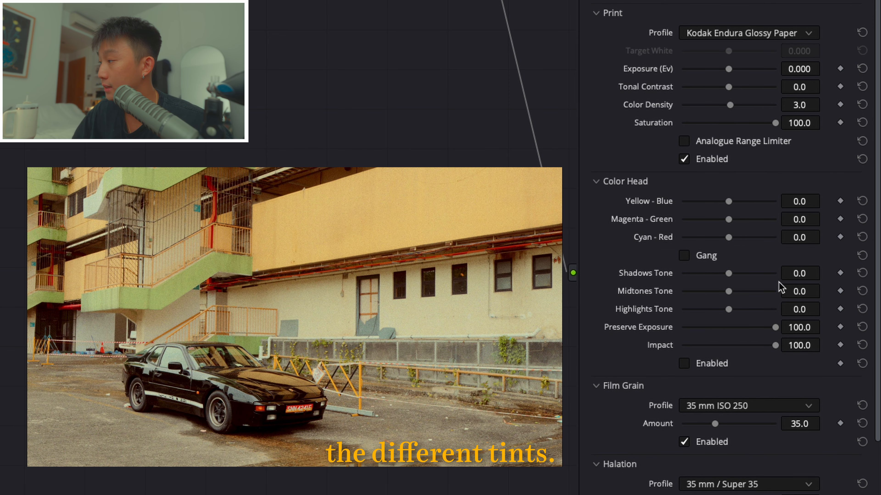
mouse_move(733, 203)
left_mouse_down()
mouse_move(794, 203)
mouse_move(698, 211)
mouse_move(732, 213)
left_mouse_up()
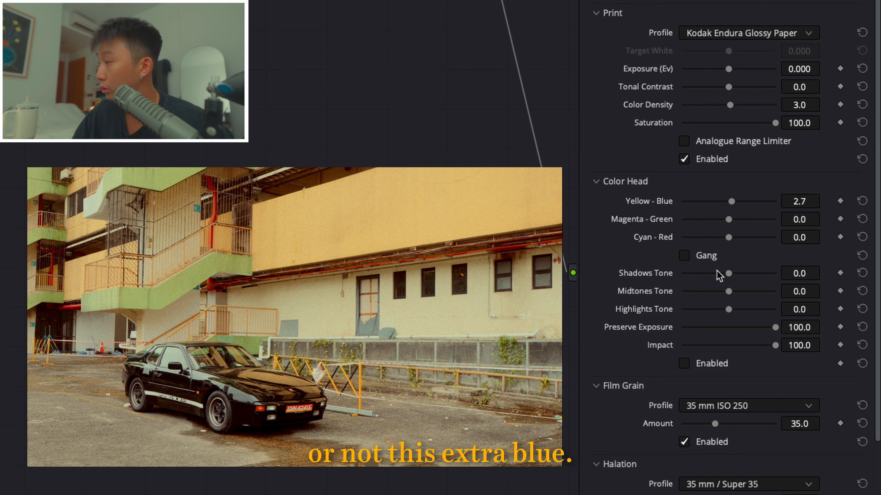
left_click(701, 365)
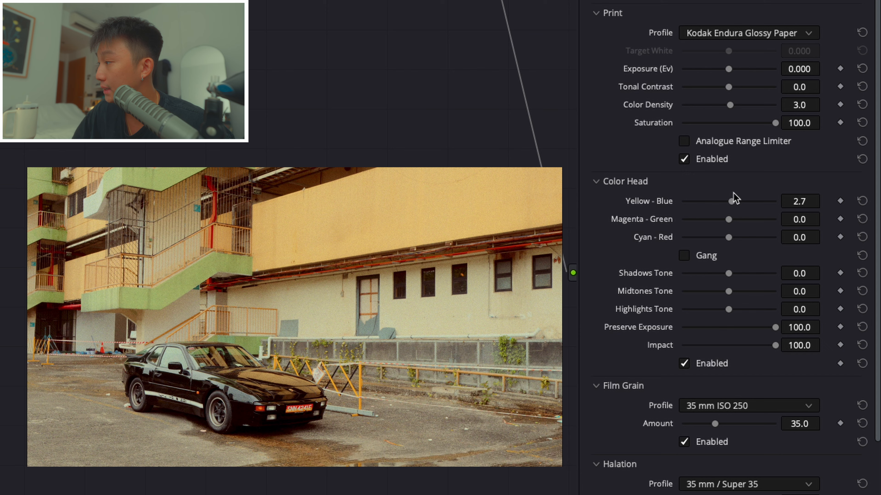
mouse_move(733, 203)
left_mouse_down()
mouse_move(760, 203)
mouse_move(722, 203)
mouse_move(736, 205)
left_mouse_up()
left_click(862, 201)
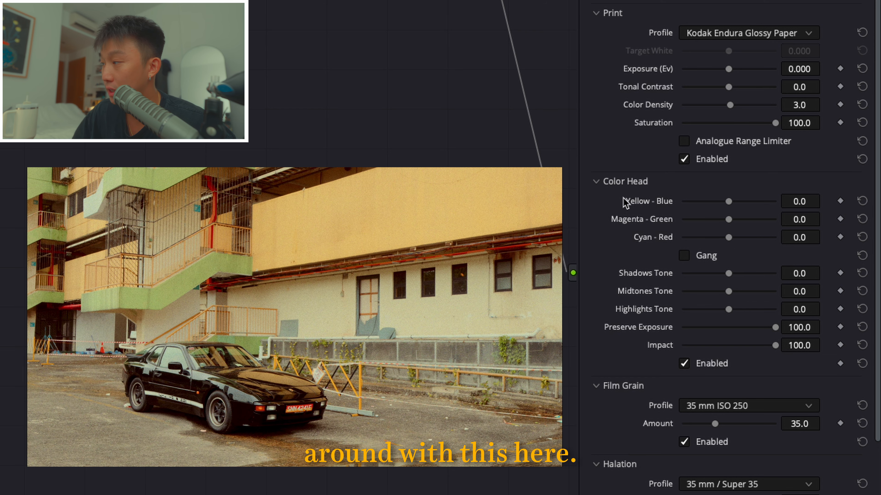
- Look through the Film Grain profiles, try Custom, and return to 35 mm ISO 250
scroll(731, 276, "down", 5)
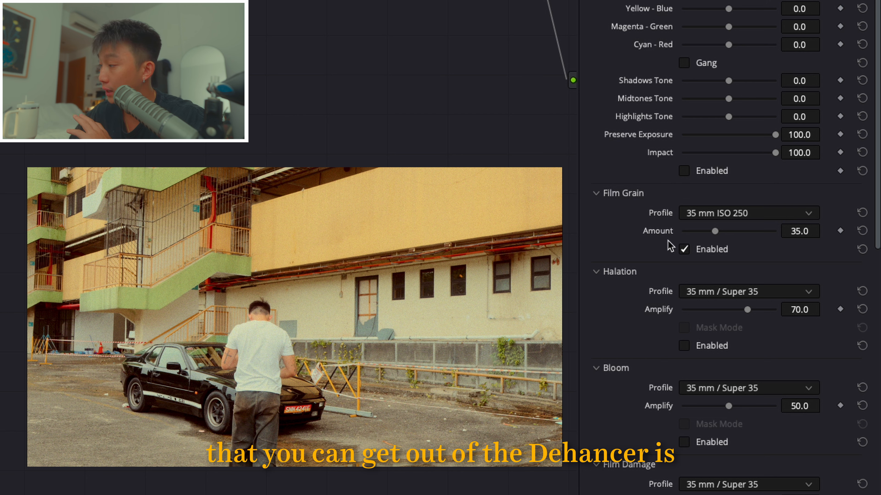
left_click(717, 214)
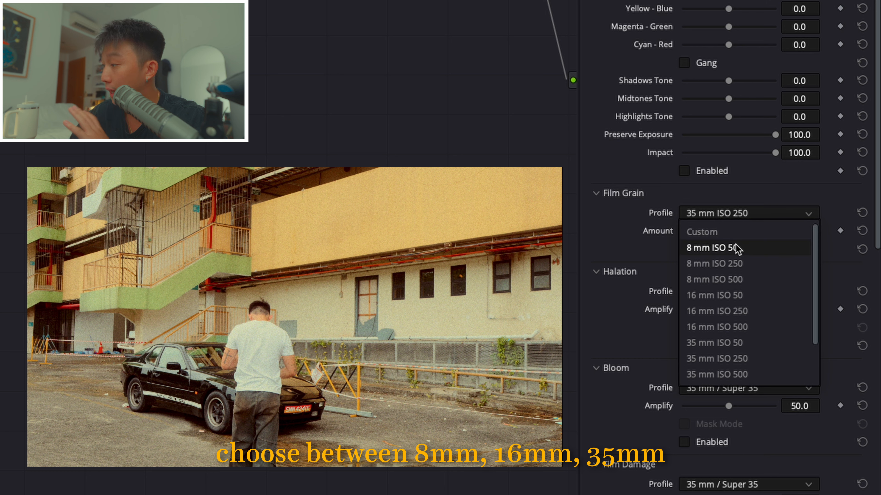
scroll(775, 372, "down", 1)
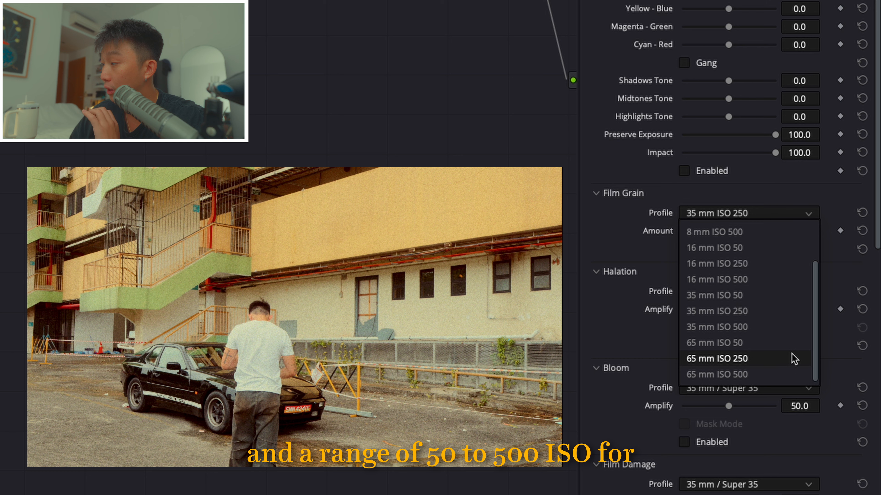
scroll(793, 359, "up", 1)
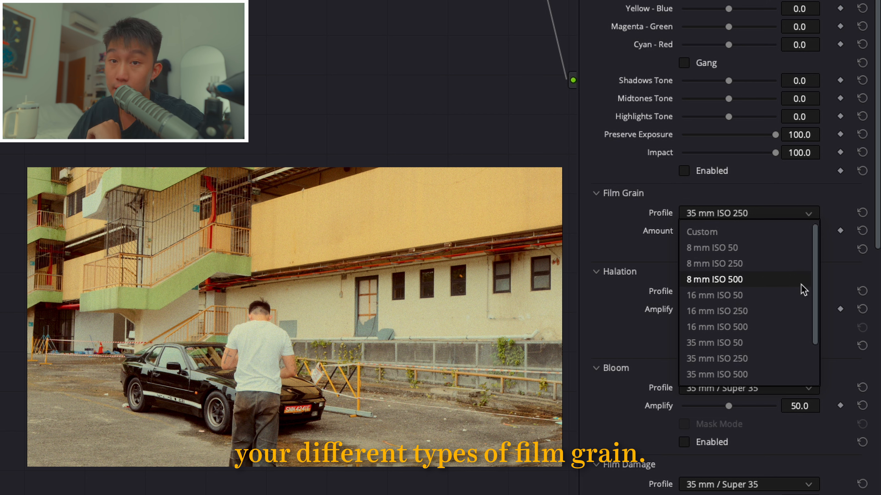
left_click(745, 236)
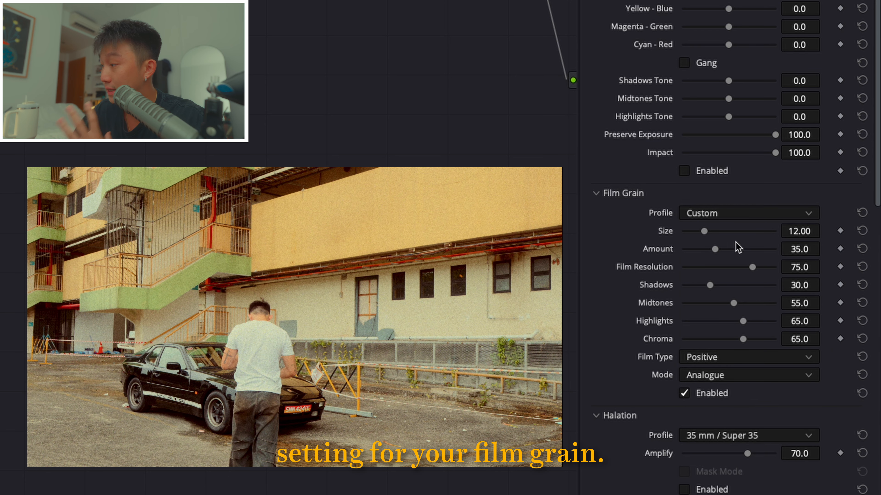
left_click(740, 215)
scroll(767, 340, "down", 3)
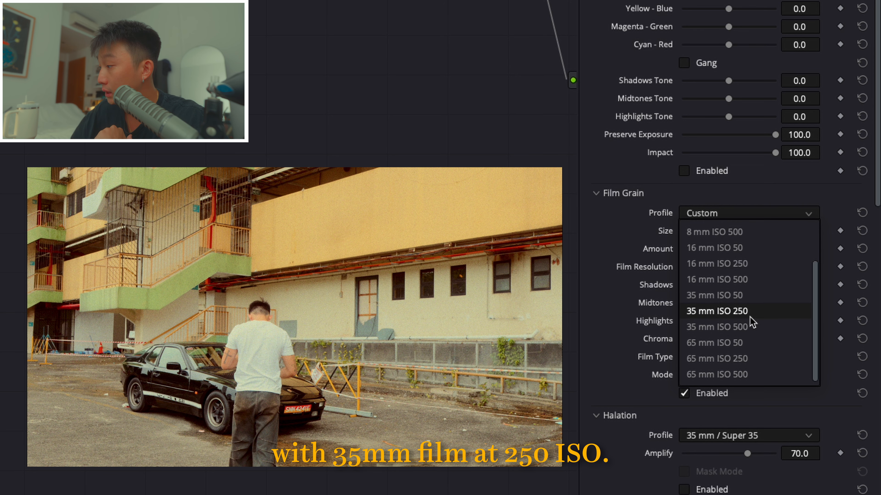
left_click(760, 316)
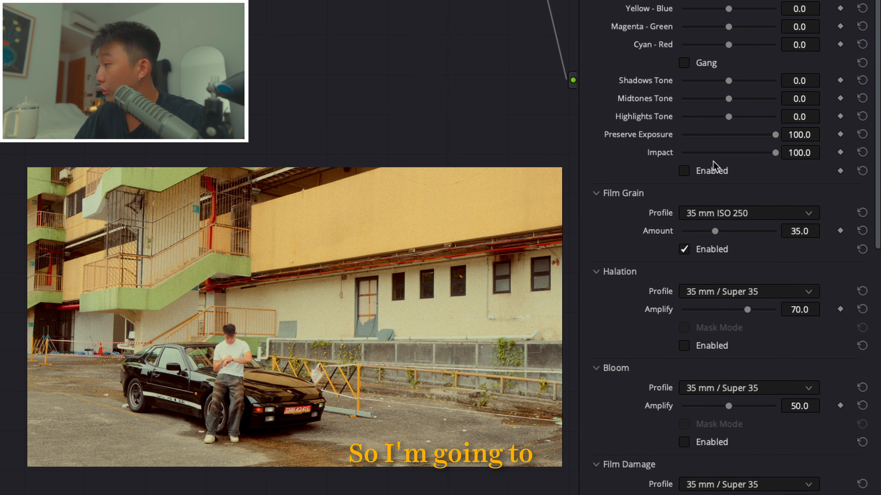
- Set the Film Grain Amount to 10.0
left_click_drag(794, 231, 756, 231)
left_click_drag(824, 231, 824, 231)
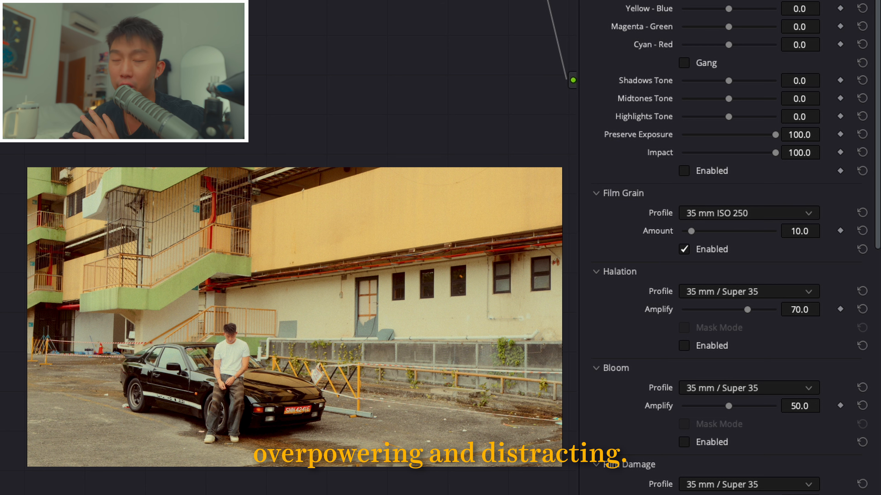
- Compare the image with the 35 mm / Super 35 Halation on and off, and leave Halation disabled
scroll(683, 294, "down", 2)
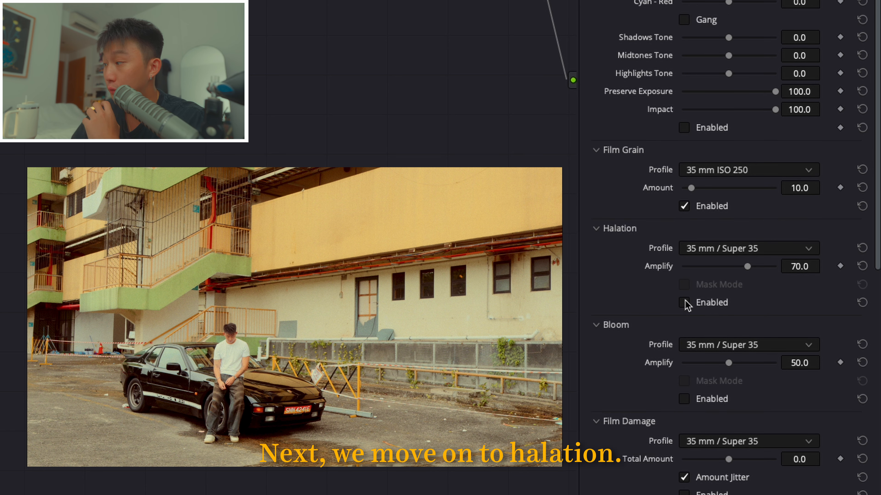
left_click(685, 303)
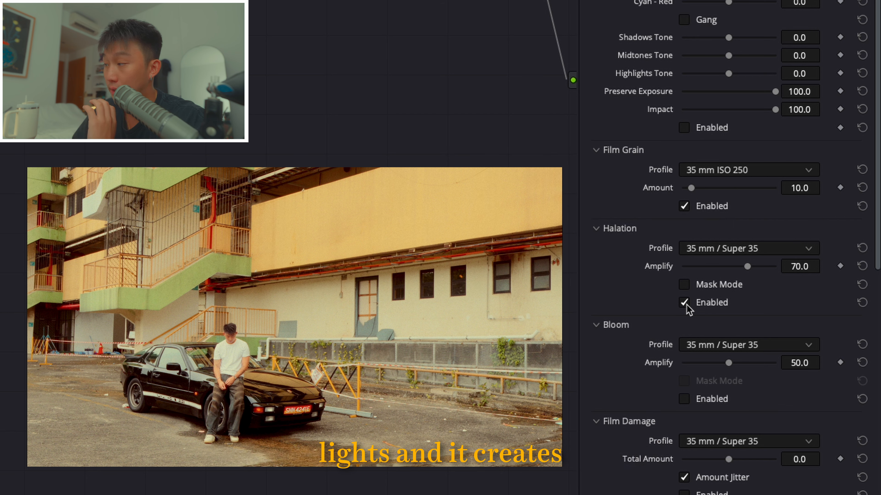
left_click(685, 302)
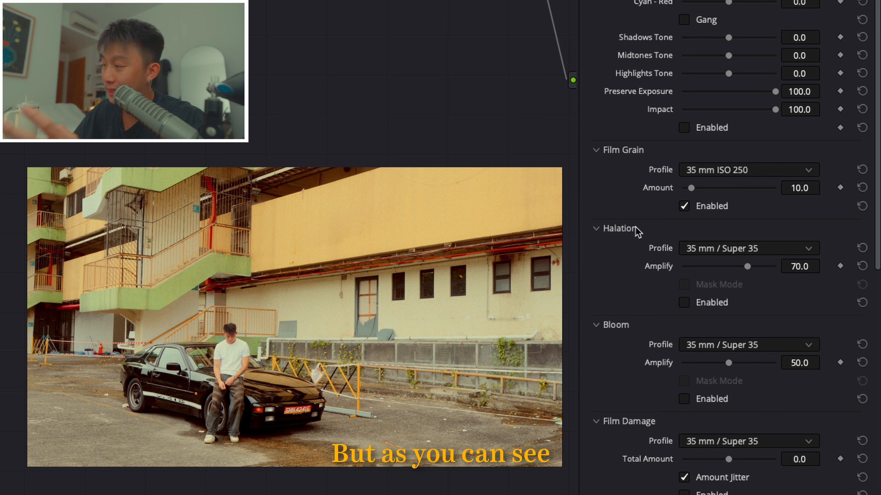
left_click(683, 302)
left_click(683, 302)
left_click(683, 302)
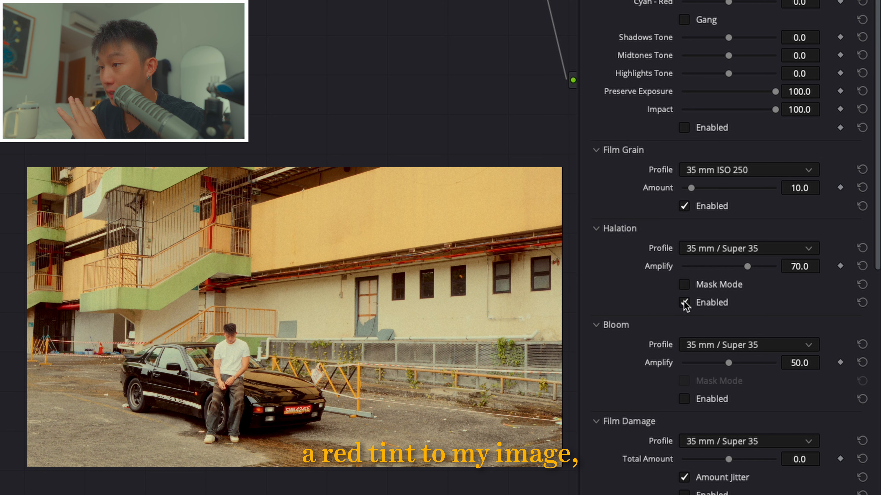
left_click(684, 302)
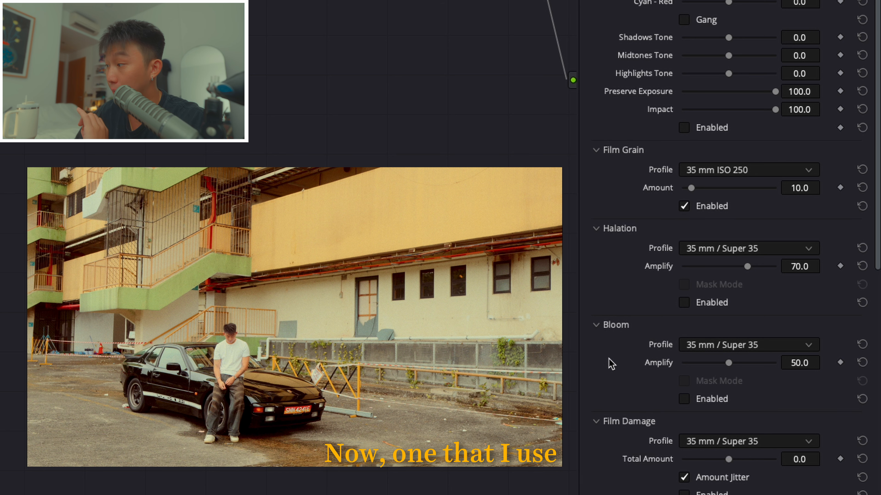
- Enable Bloom with the 35 mm / Super 35 profile, compare the image with it on and off, and leave it enabled
scroll(610, 362, "down", 3)
scroll(622, 272, "down", 3)
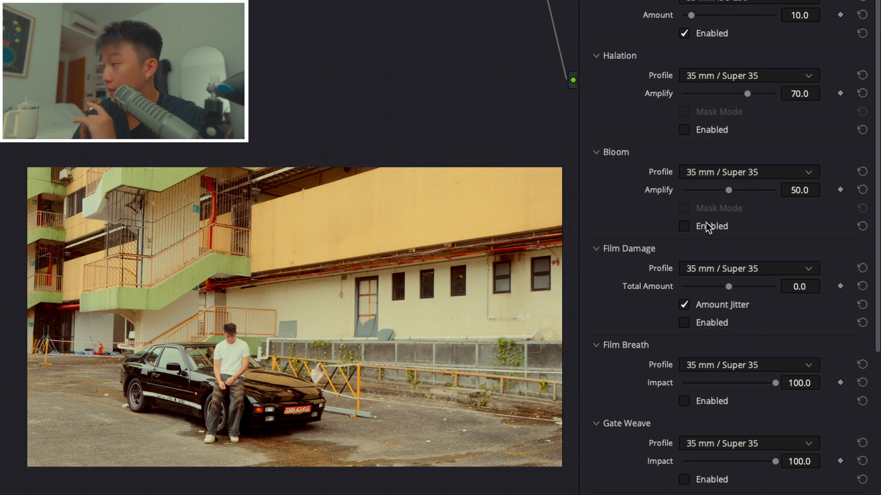
left_click(698, 227)
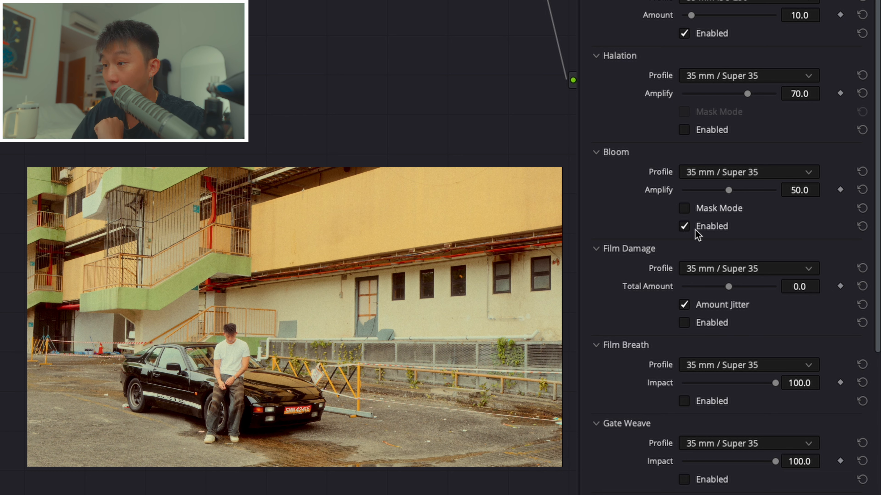
left_click(696, 229)
left_click(695, 229)
left_click(695, 230)
left_click(695, 230)
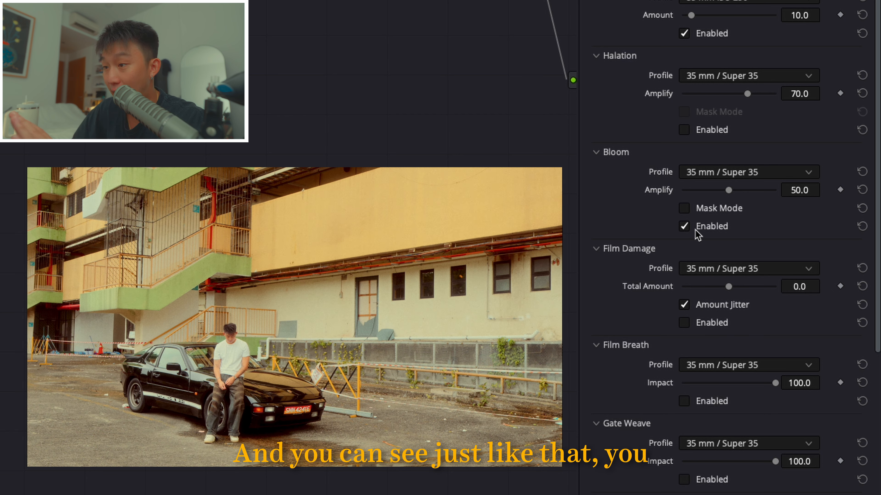
left_click(695, 230)
left_click(697, 232)
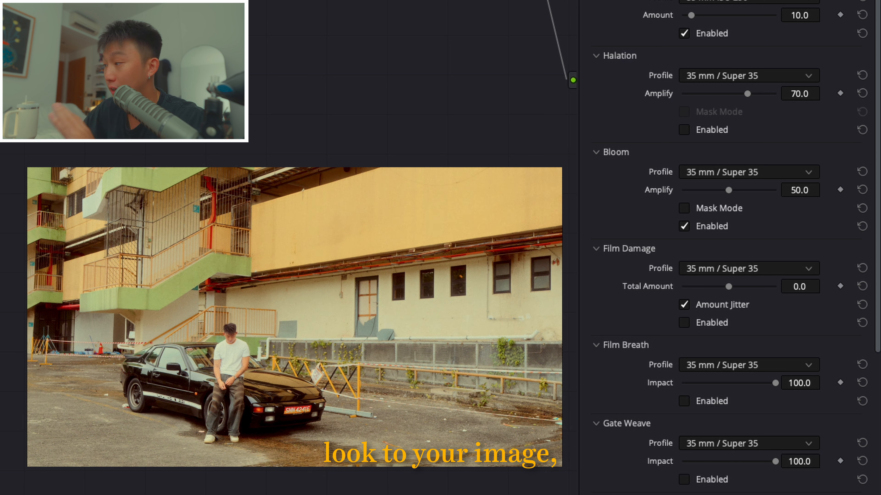
scroll(289, 247, "up", 1)
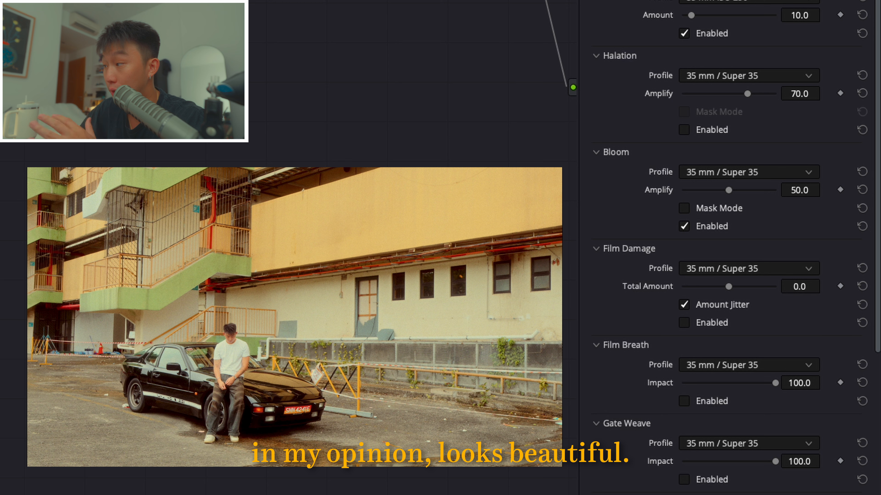